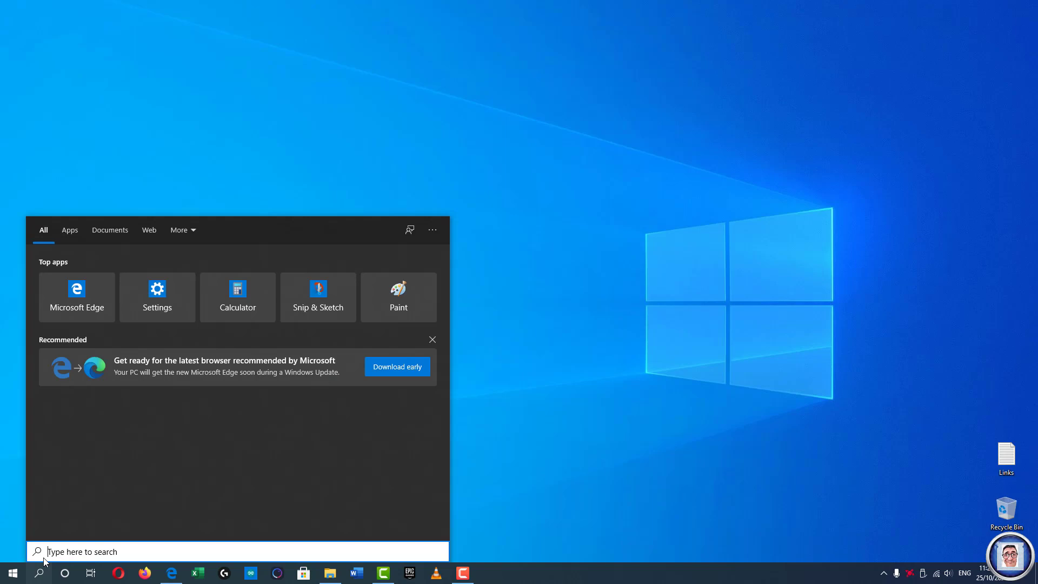
- Search 'rel', open View reliability history, and move the Reliability Monitor window to the left
{"action": "type", "text": "rel"}
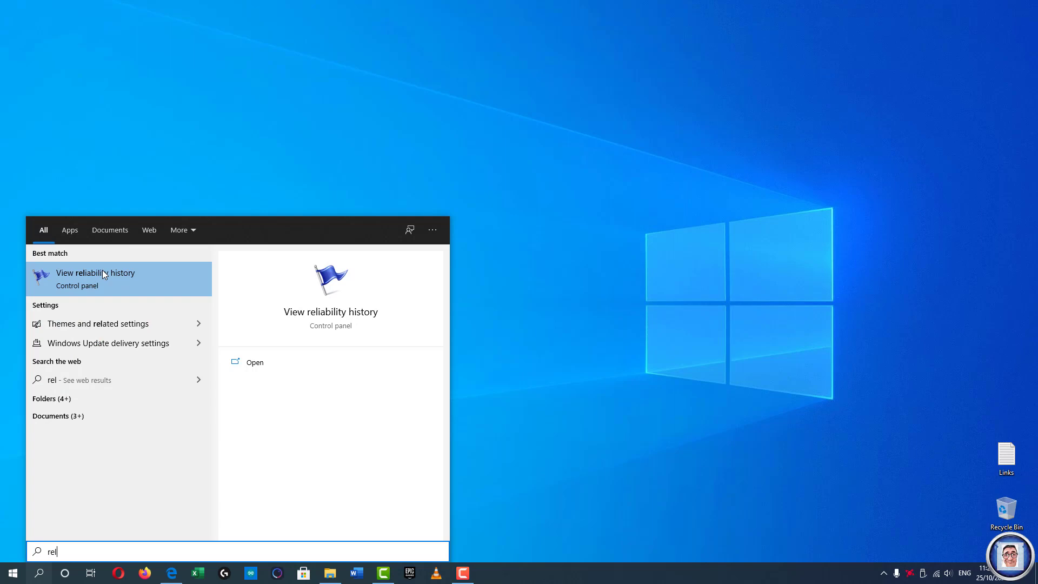
{"action": "left_click", "coordinate": [97, 277]}
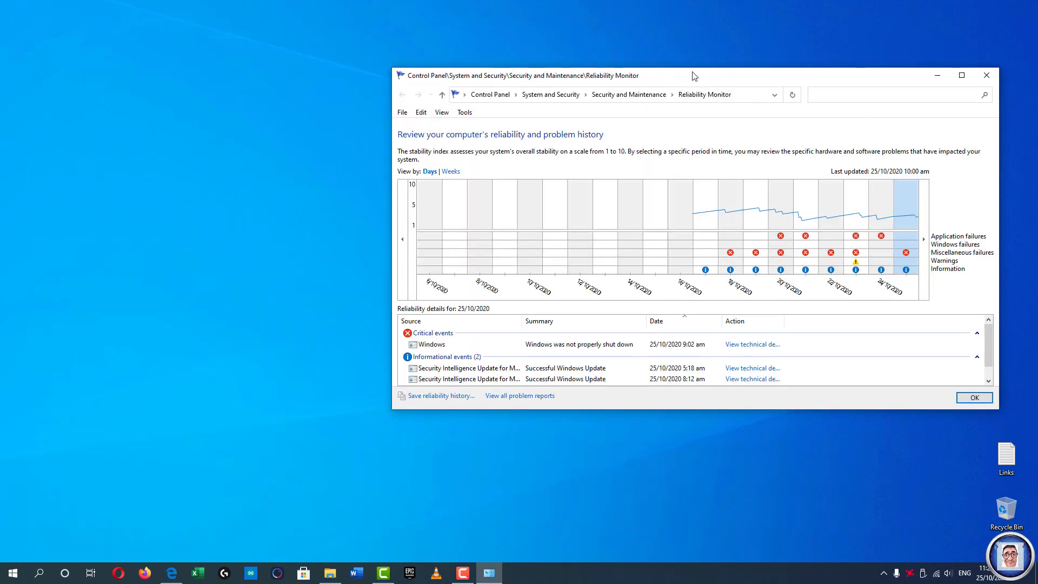
{"action": "left_click_drag", "start_coordinate": [714, 79], "coordinate": [325, 228]}
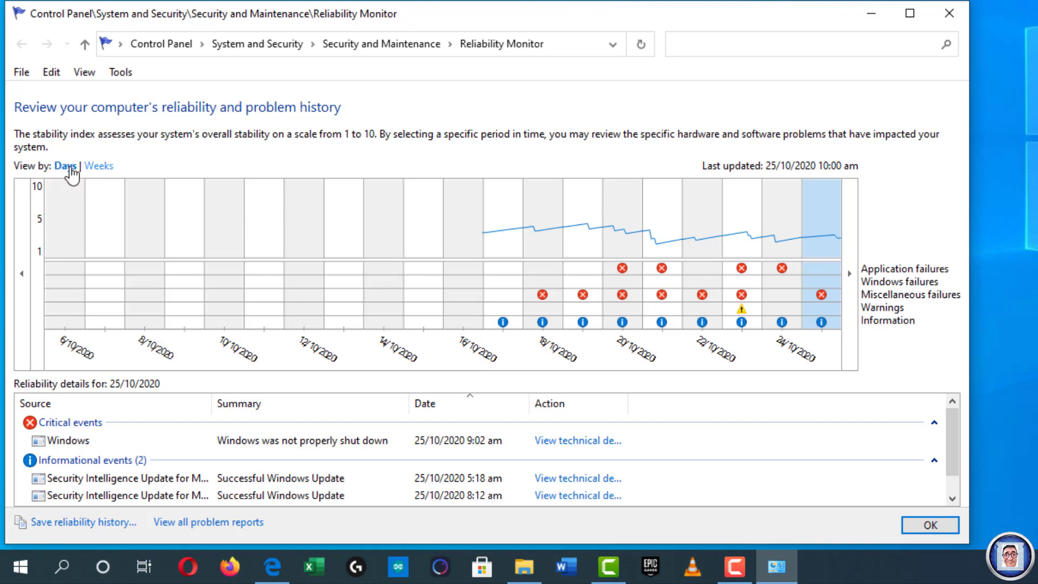
- Switch the stability chart to Weeks and show the events for the week of 18/10/2020
{"action": "left_click", "coordinate": [108, 164]}
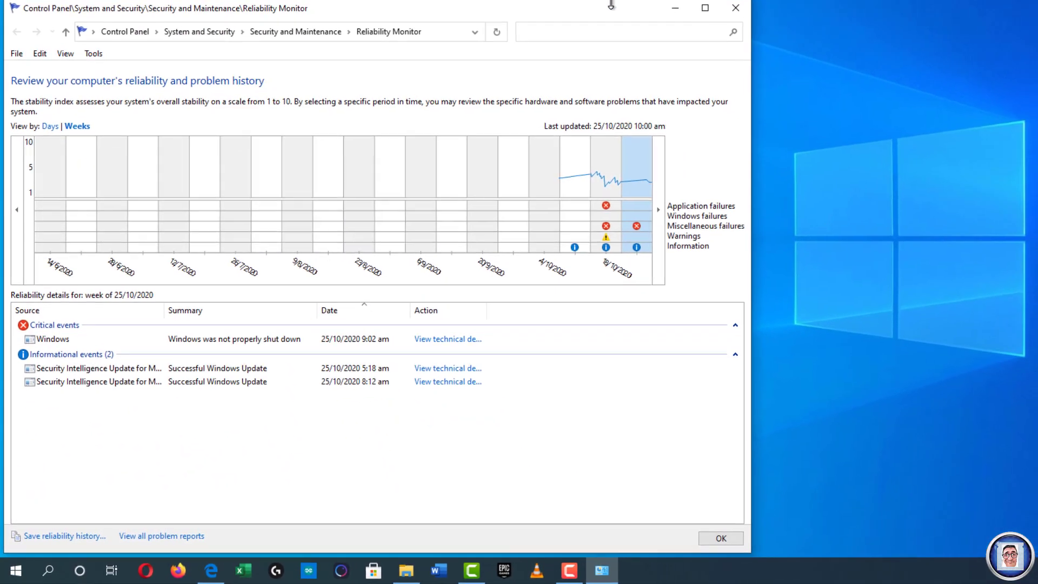
{"action": "left_click", "coordinate": [602, 168]}
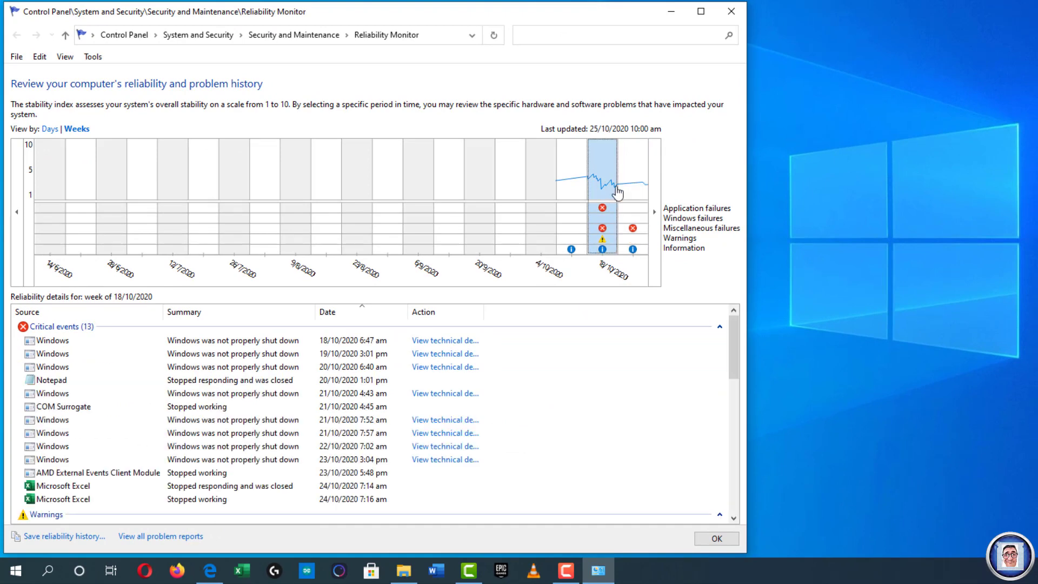
{"action": "scroll", "coordinate": [412, 368], "scroll_direction": "down", "scroll_amount": 8}
{"action": "scroll", "coordinate": [377, 411], "scroll_direction": "up", "scroll_amount": 8}
{"action": "scroll", "coordinate": [123, 471], "scroll_direction": "down", "scroll_amount": 2}
{"action": "scroll", "coordinate": [119, 453], "scroll_direction": "up", "scroll_amount": 2}
- Collapse the Critical, Warnings and Informational groups, then re-expand the 13 critical events
{"action": "left_click", "coordinate": [719, 327]}
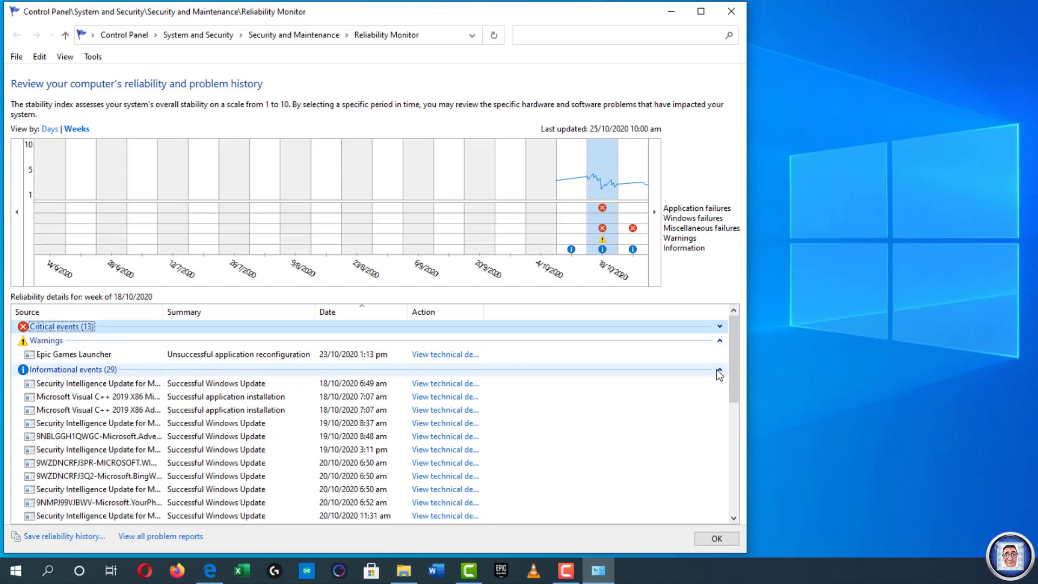
{"action": "left_click", "coordinate": [720, 339]}
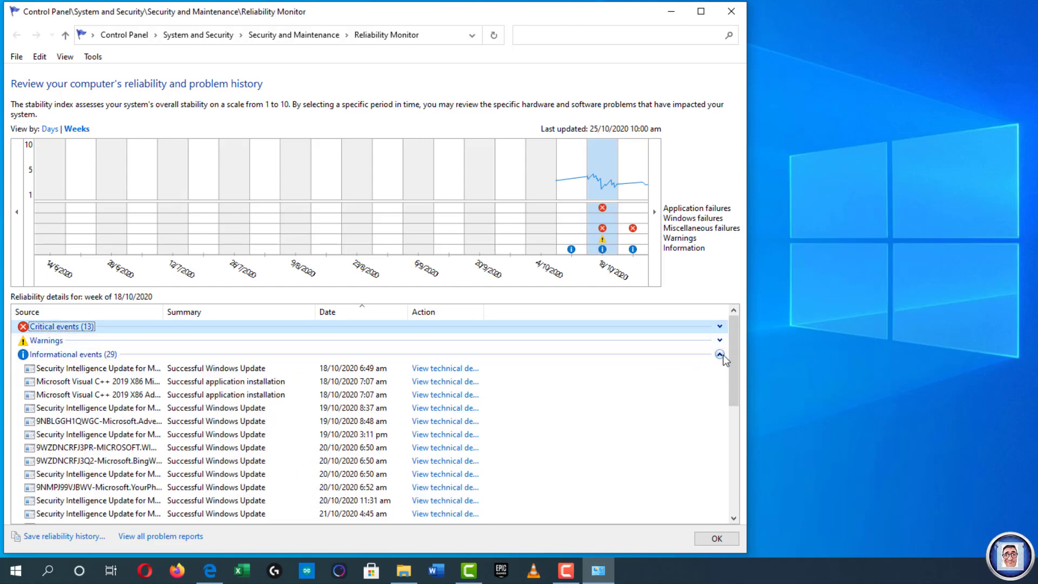
{"action": "left_click", "coordinate": [719, 355]}
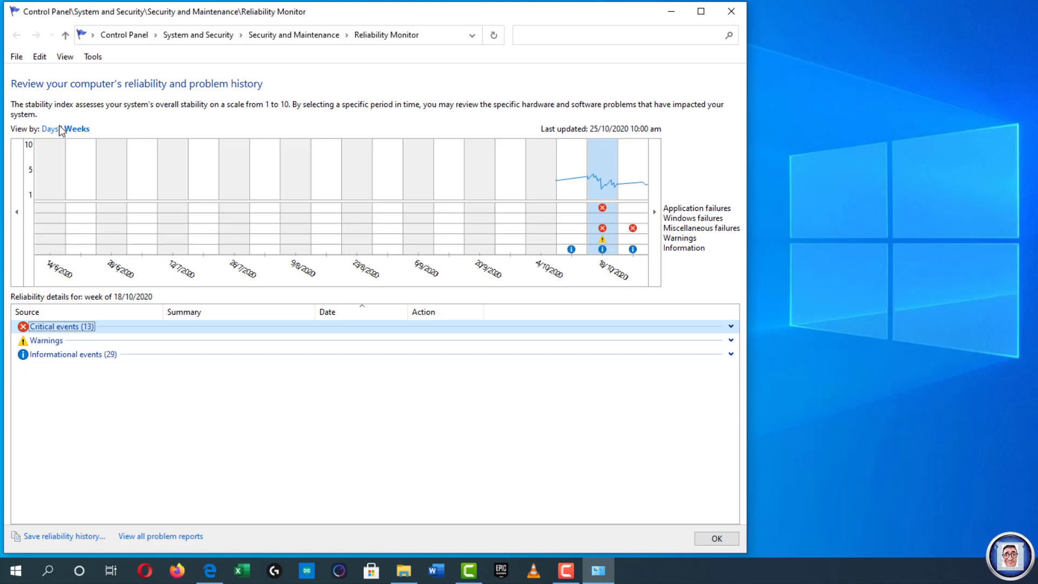
{"action": "left_click", "coordinate": [732, 326]}
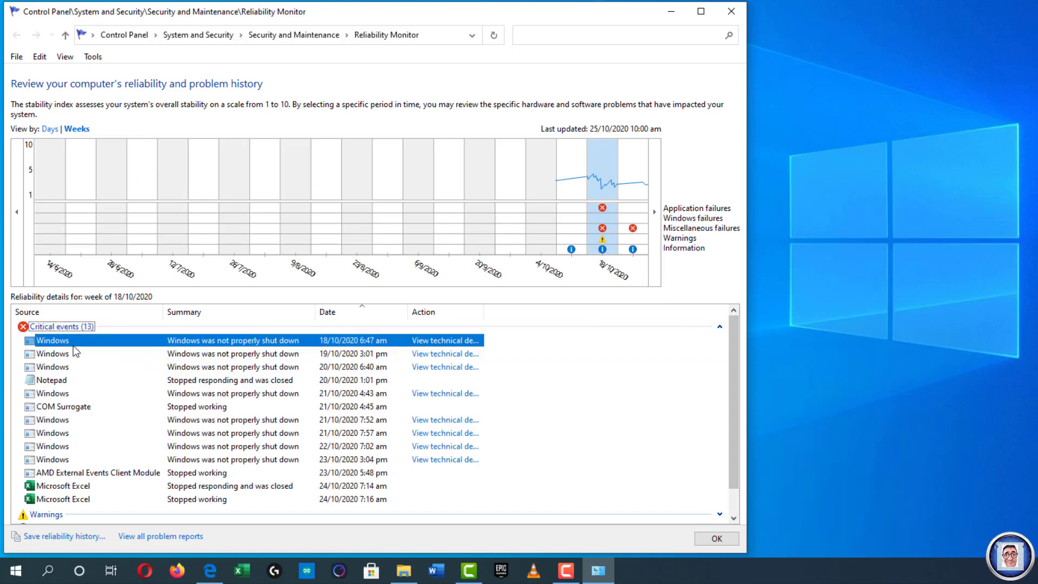
{"action": "left_click", "coordinate": [732, 326]}
{"action": "left_click", "coordinate": [731, 326]}
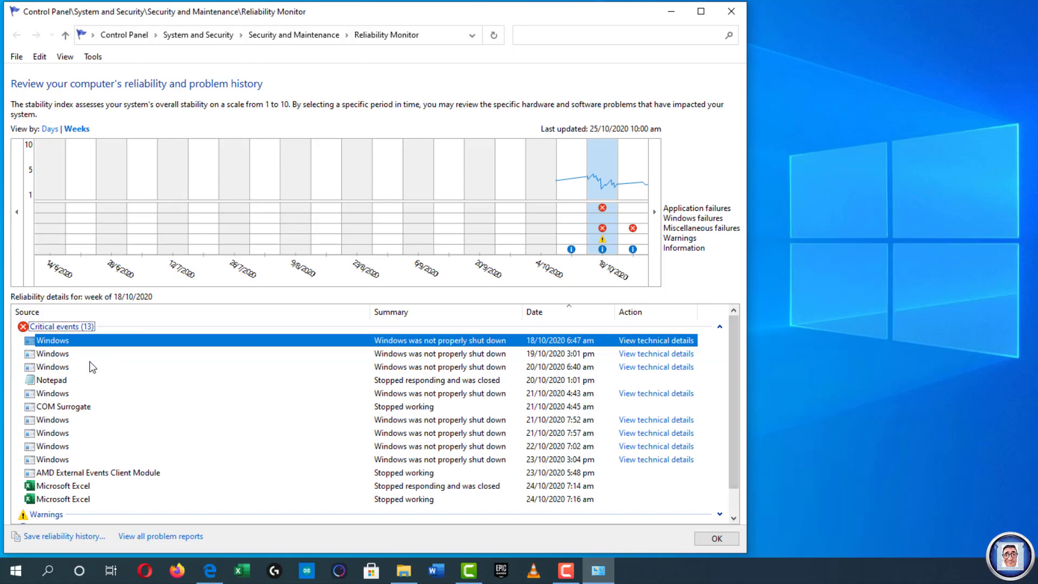
{"action": "scroll", "coordinate": [414, 368], "scroll_direction": "down", "scroll_amount": 1}
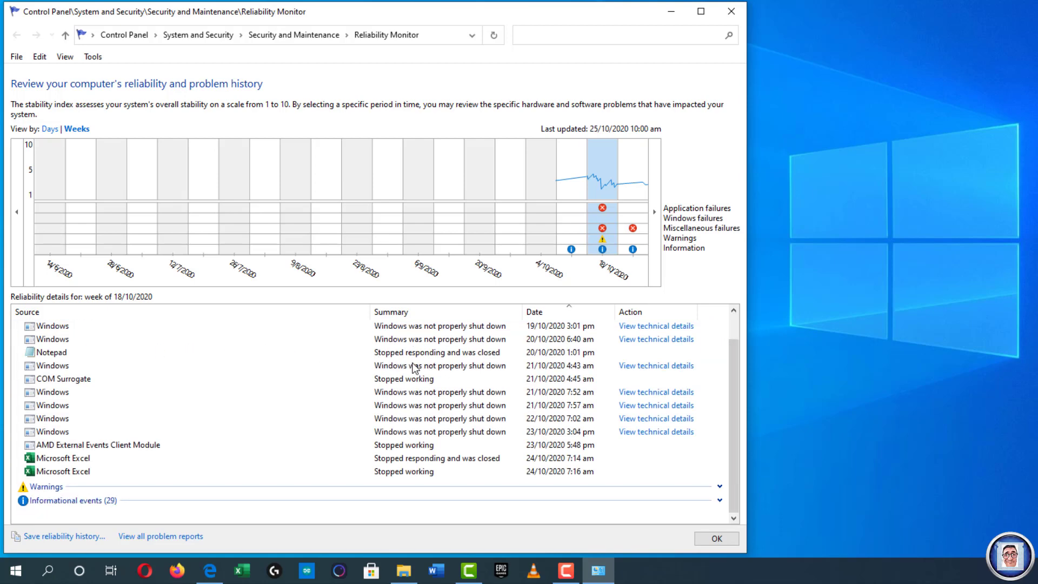
{"action": "scroll", "coordinate": [390, 384], "scroll_direction": "up", "scroll_amount": 1}
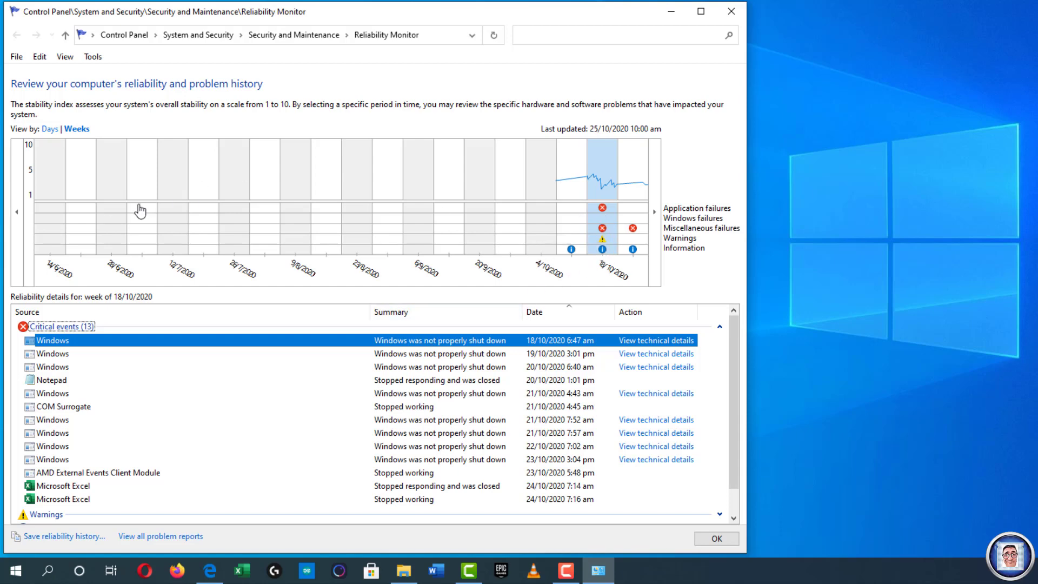
- Return the chart to Days view and show the 18/10/2020 events
{"action": "left_click", "coordinate": [50, 130]}
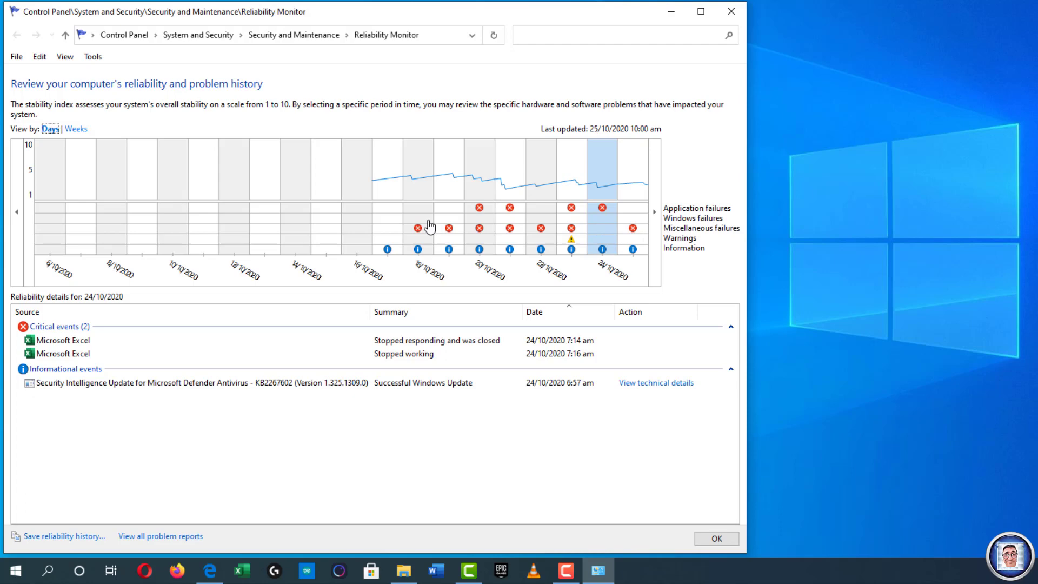
{"action": "left_click", "coordinate": [425, 237]}
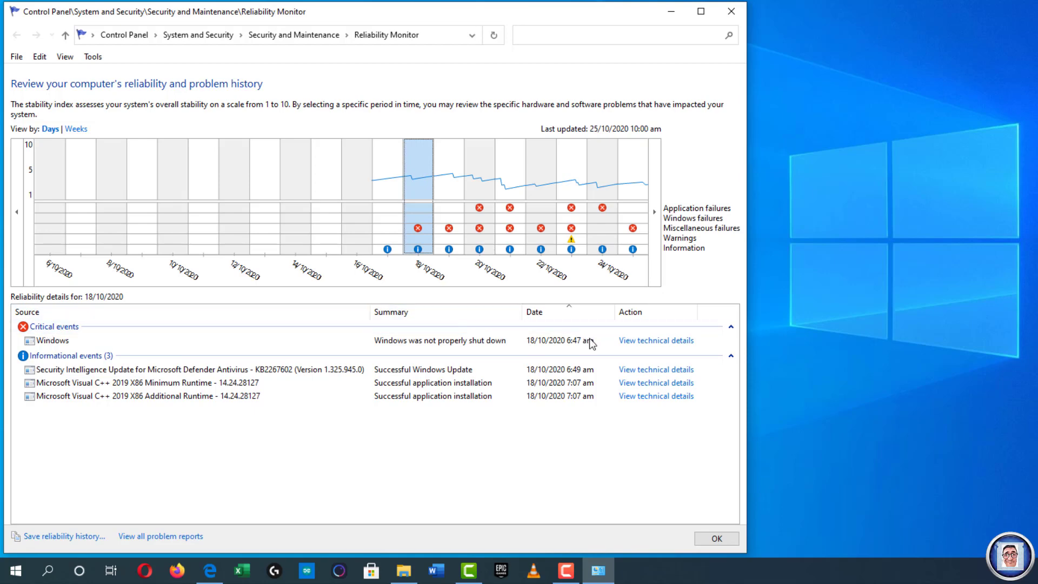
{"action": "left_click", "coordinate": [652, 341]}
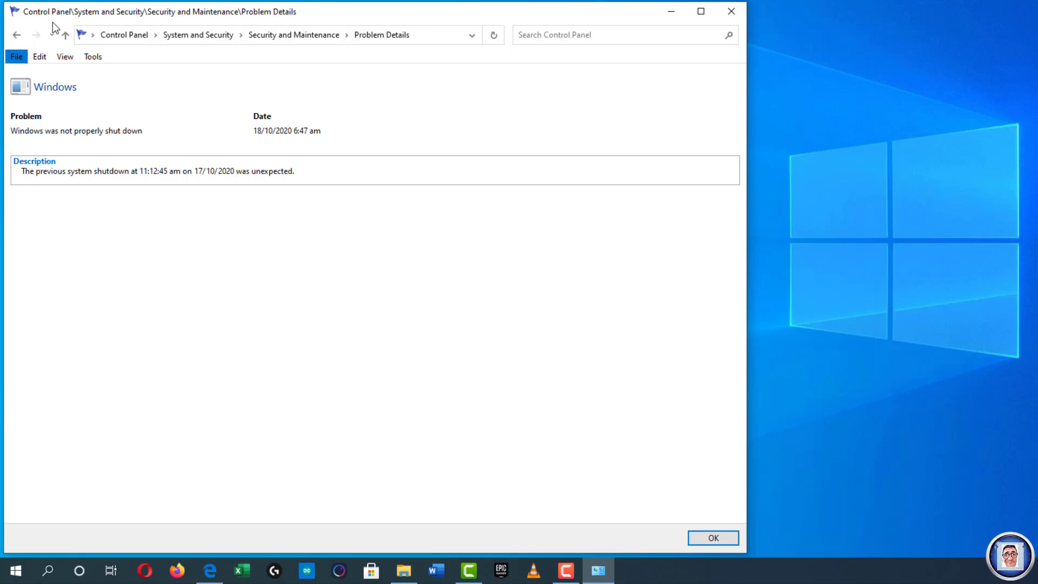
{"action": "left_click", "coordinate": [15, 57]}
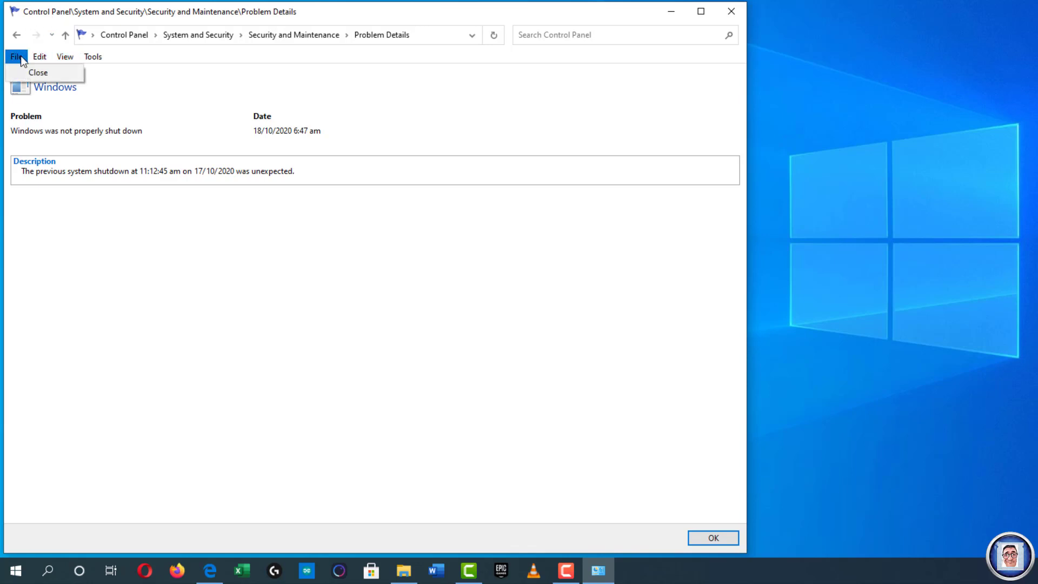
{"action": "mouse_move", "coordinate": [38, 57]}
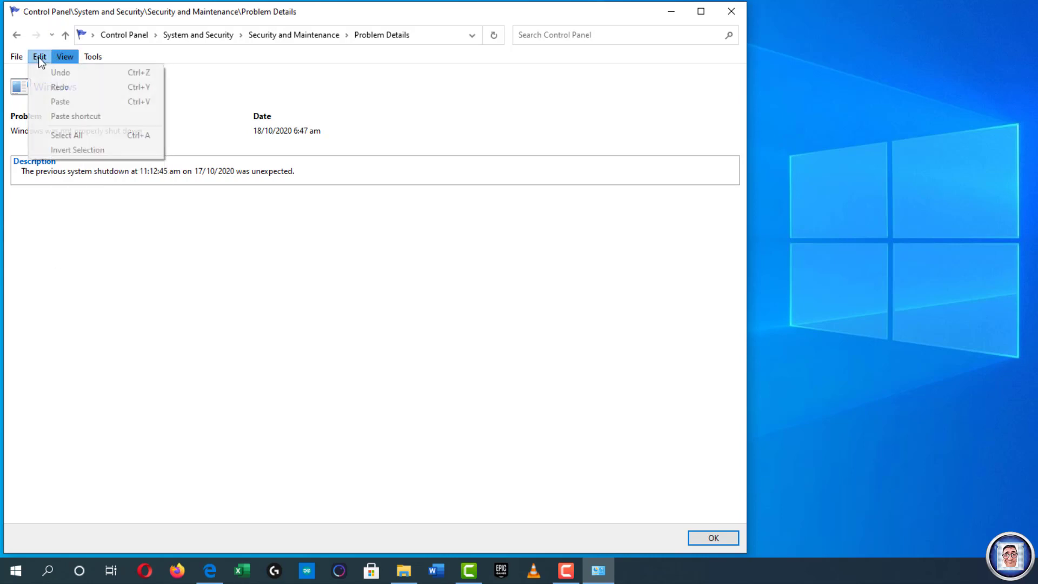
{"action": "mouse_move", "coordinate": [93, 57]}
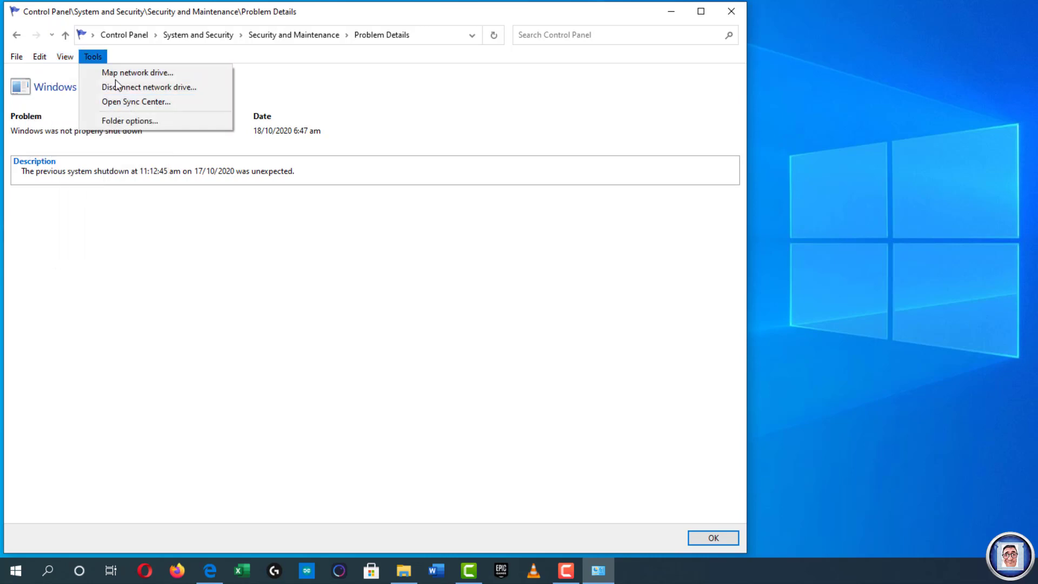
{"action": "left_click", "coordinate": [396, 107]}
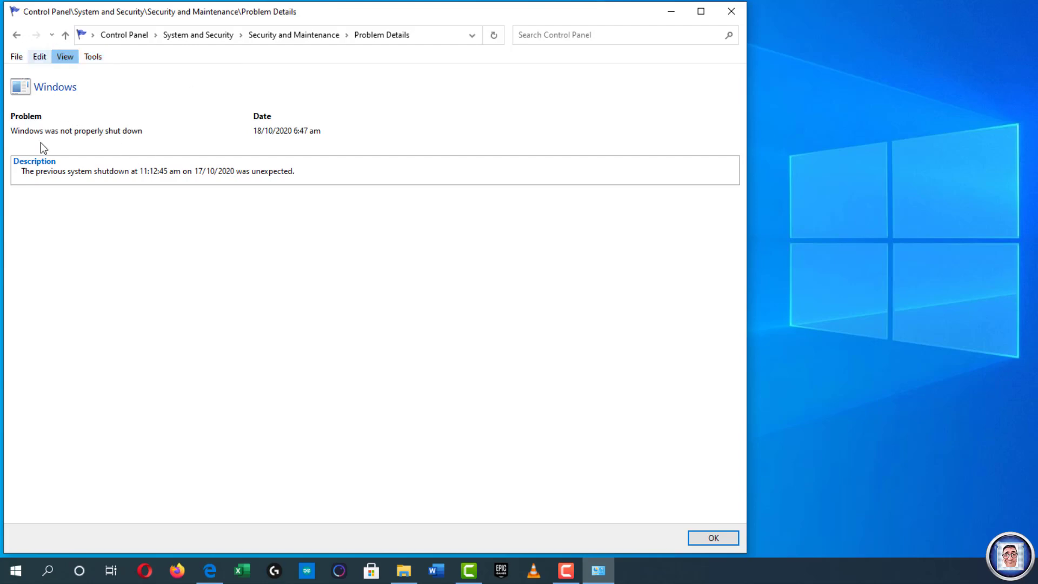
{"action": "left_click", "coordinate": [16, 37]}
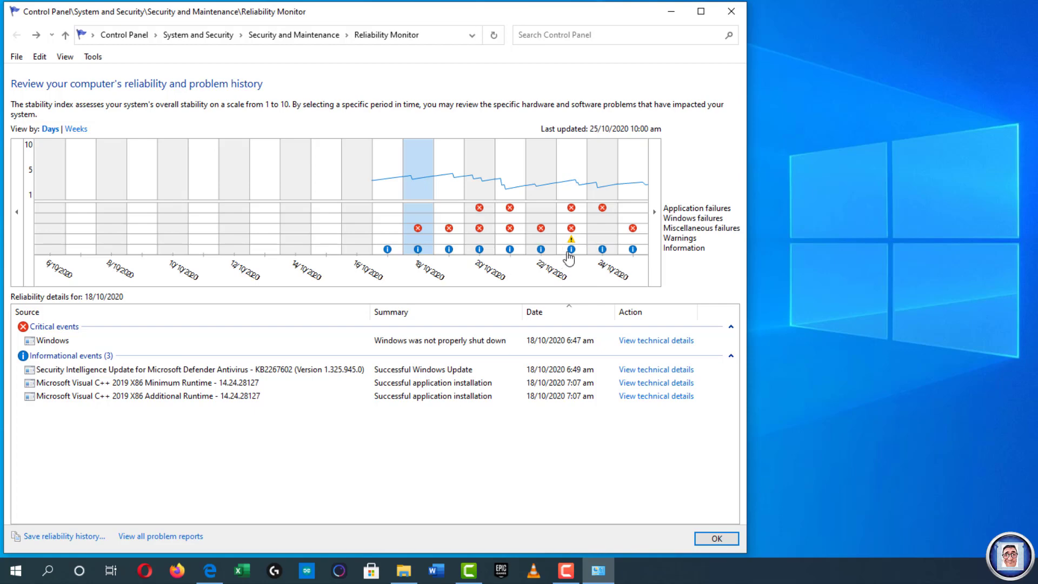
- Open the technical details of the 23/10/2020 Epic Games Launcher warning
{"action": "left_click", "coordinate": [573, 188]}
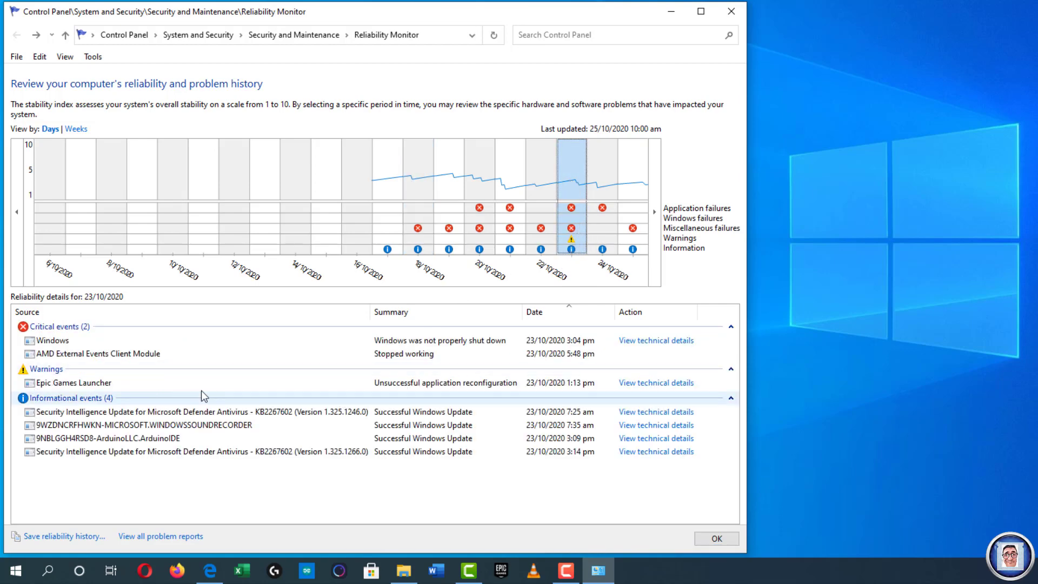
{"action": "double_click", "coordinate": [521, 311]}
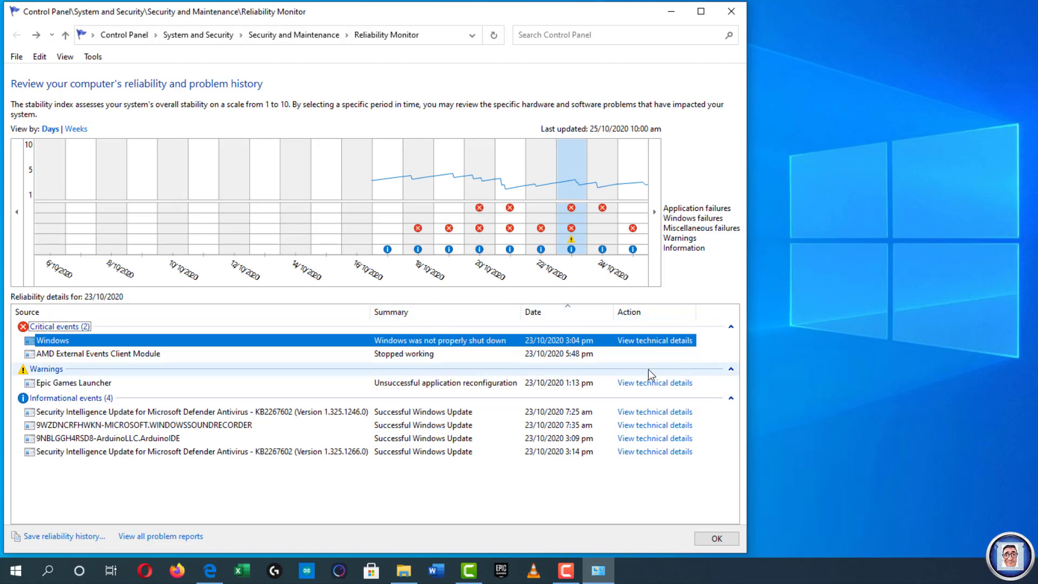
{"action": "left_click", "coordinate": [652, 386]}
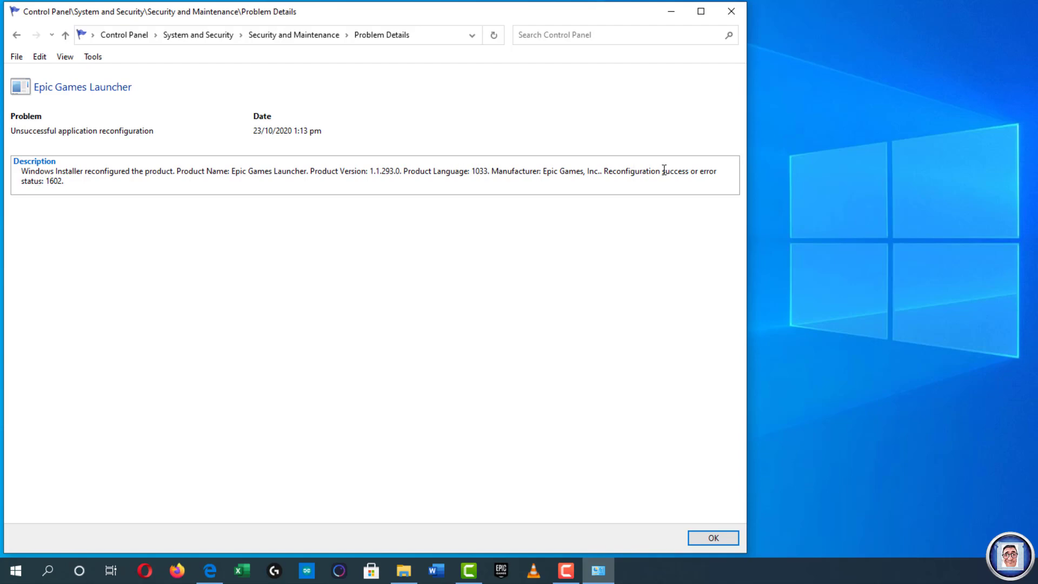
- Copy the error status 1602 sentence from the problem details
{"action": "left_click_drag", "start_coordinate": [602, 172], "coordinate": [624, 181]}
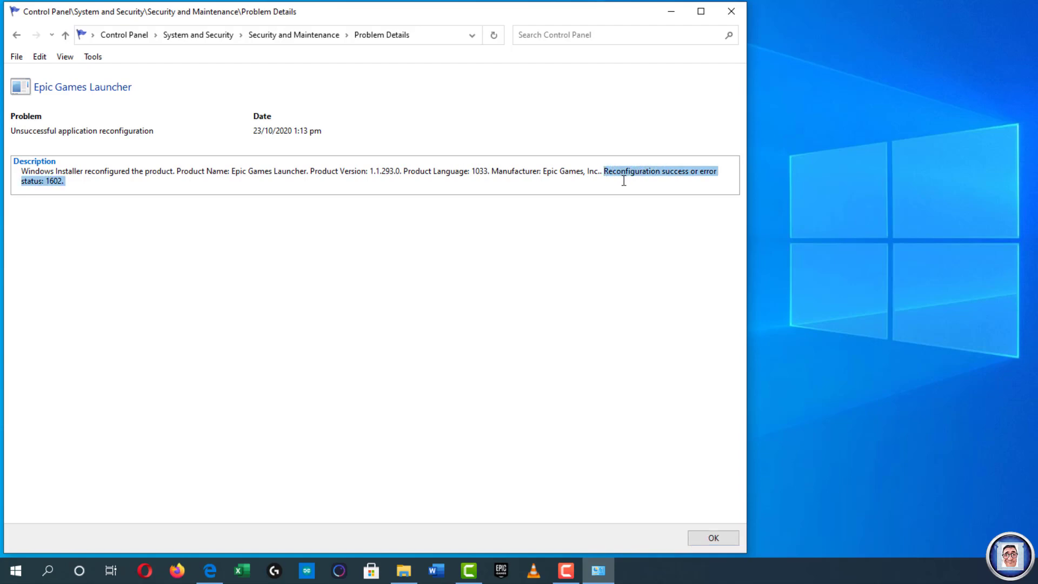
{"action": "right_click", "coordinate": [47, 181]}
{"action": "left_click", "coordinate": [78, 189]}
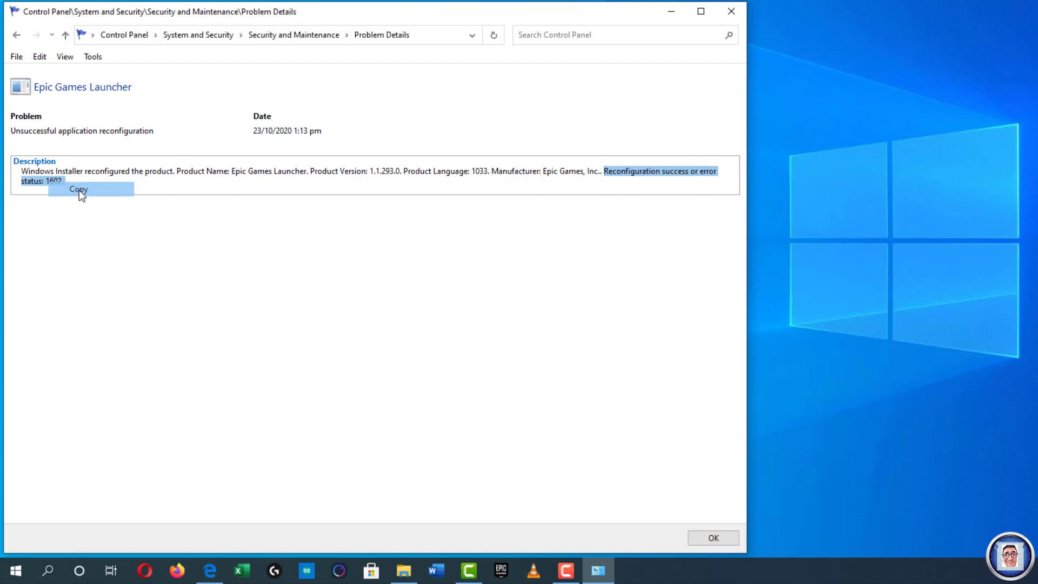
- Search the web in Firefox for the copied status 1602 message, then return to the problem details
{"action": "left_click", "coordinate": [174, 571]}
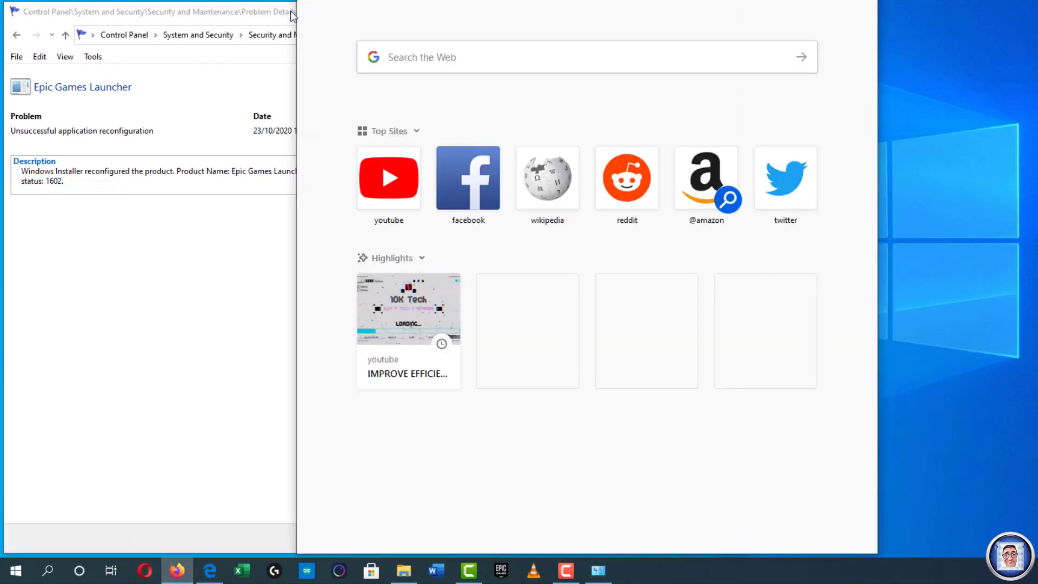
{"action": "left_click", "coordinate": [415, 59]}
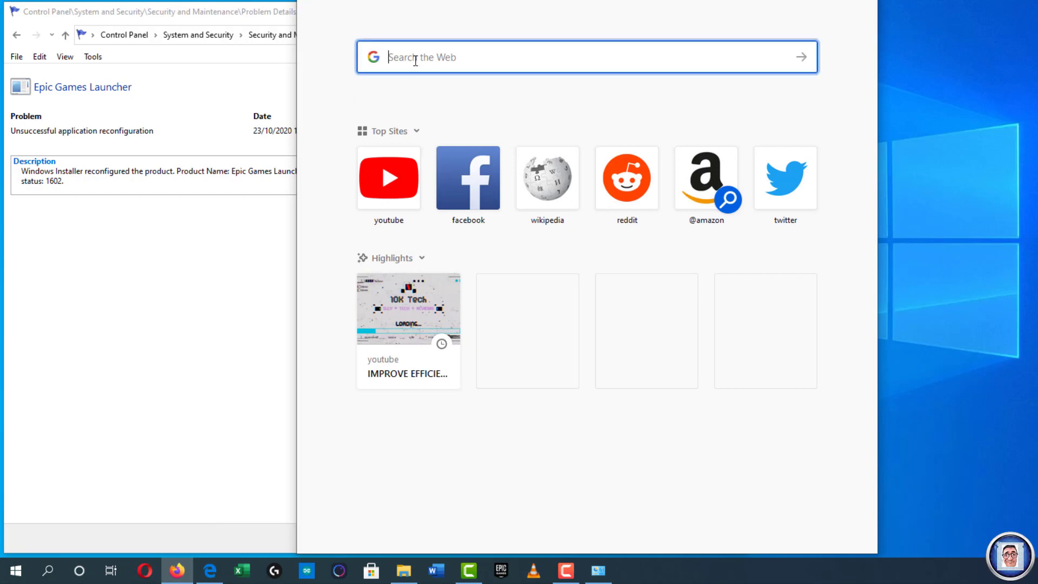
{"action": "key", "text": "Return"}
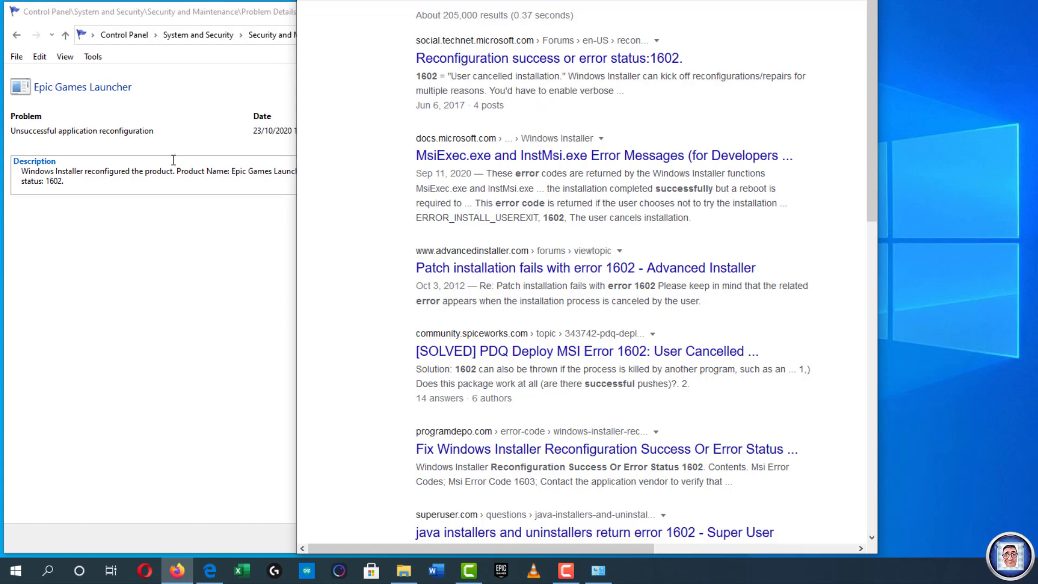
{"action": "left_click", "coordinate": [158, 277]}
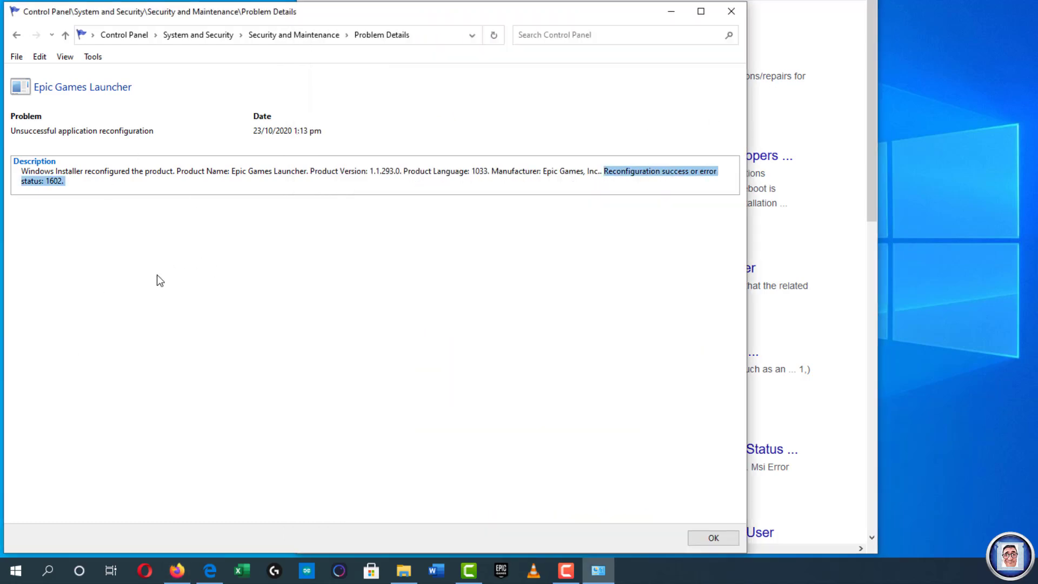
- Open the technical details of the 22/10/2020 unexpected shutdown
{"action": "left_click", "coordinate": [16, 35]}
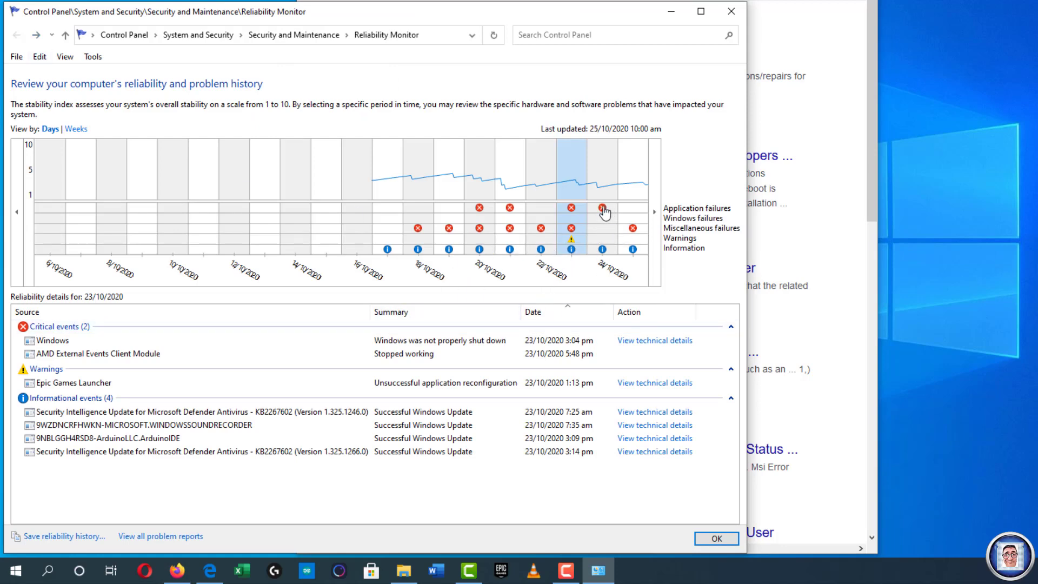
{"action": "left_click", "coordinate": [541, 226]}
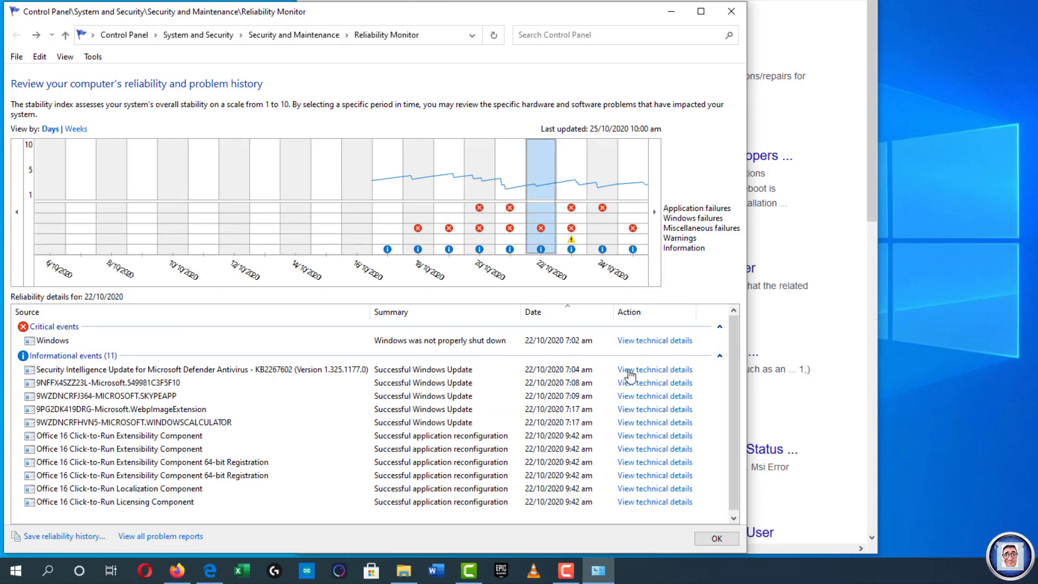
{"action": "left_click", "coordinate": [665, 341]}
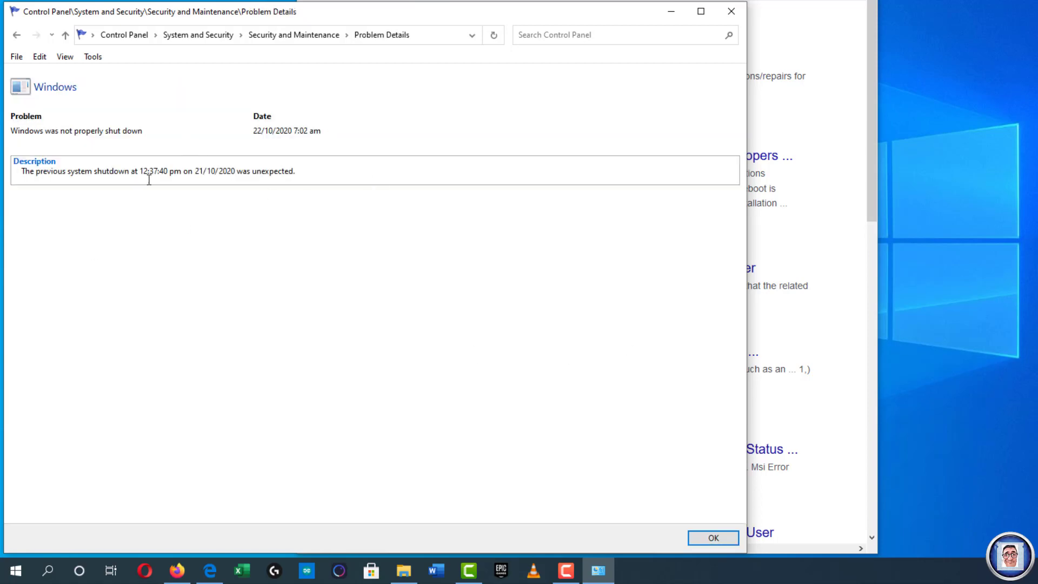
- Open the problem details of the 24/10/2020 Microsoft Excel hang
{"action": "left_click", "coordinate": [17, 36]}
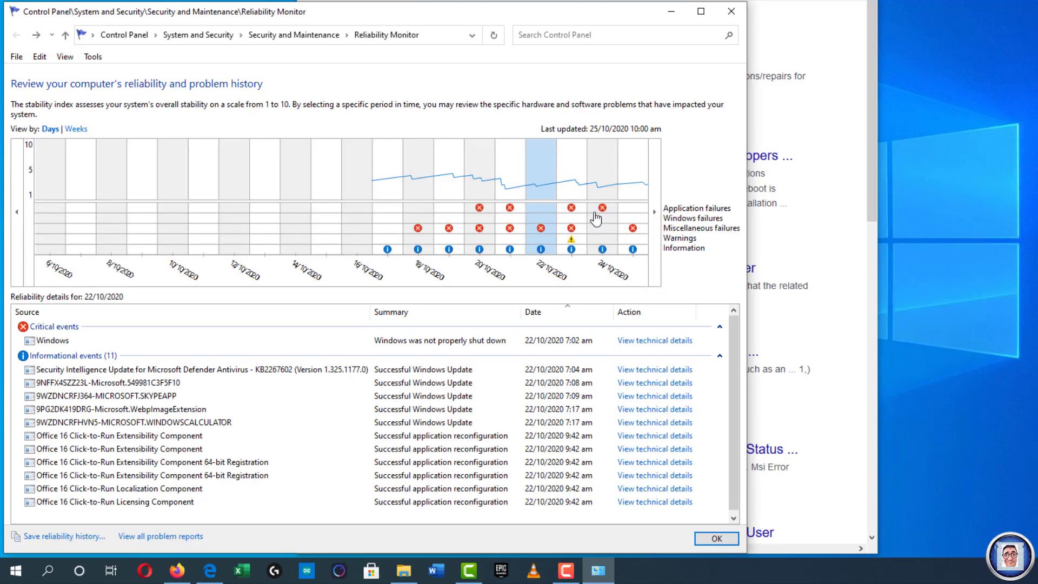
{"action": "left_click", "coordinate": [601, 213]}
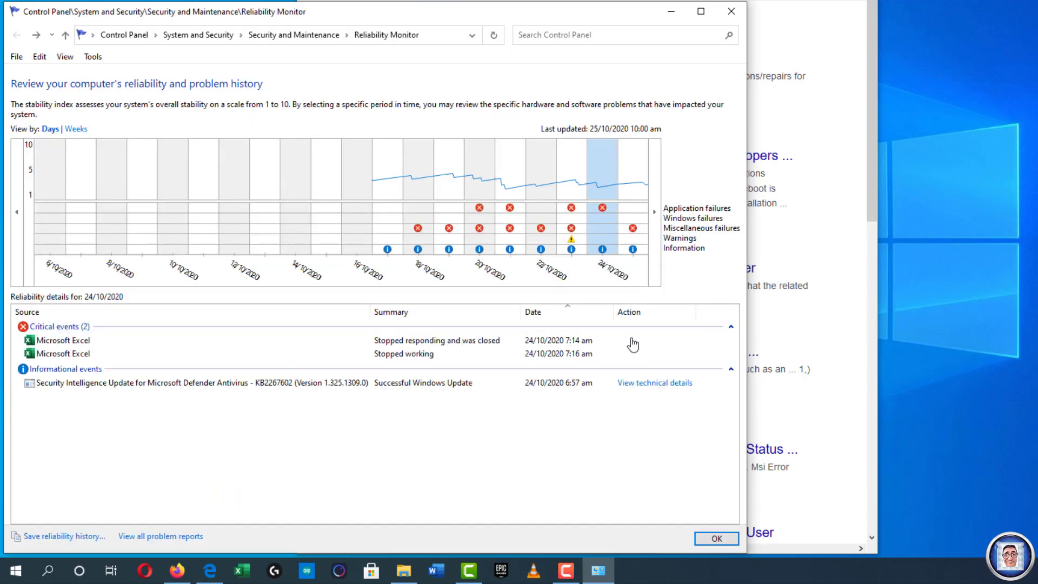
{"action": "double_click", "coordinate": [397, 341]}
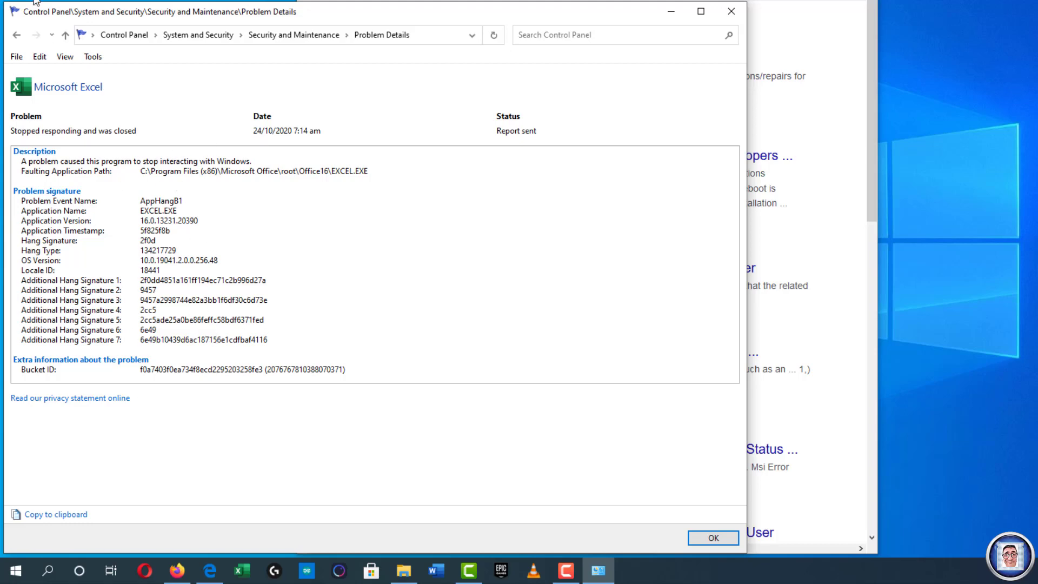
- Go back to the chart, view 17/10/2020, then list the 23/10/2020 events
{"action": "left_click", "coordinate": [17, 34]}
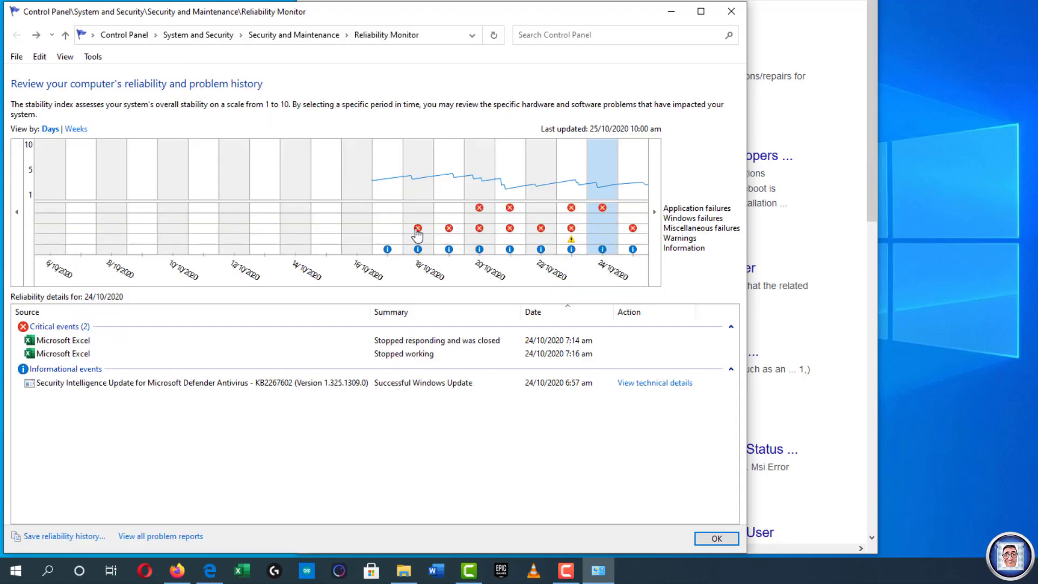
{"action": "left_click", "coordinate": [389, 251]}
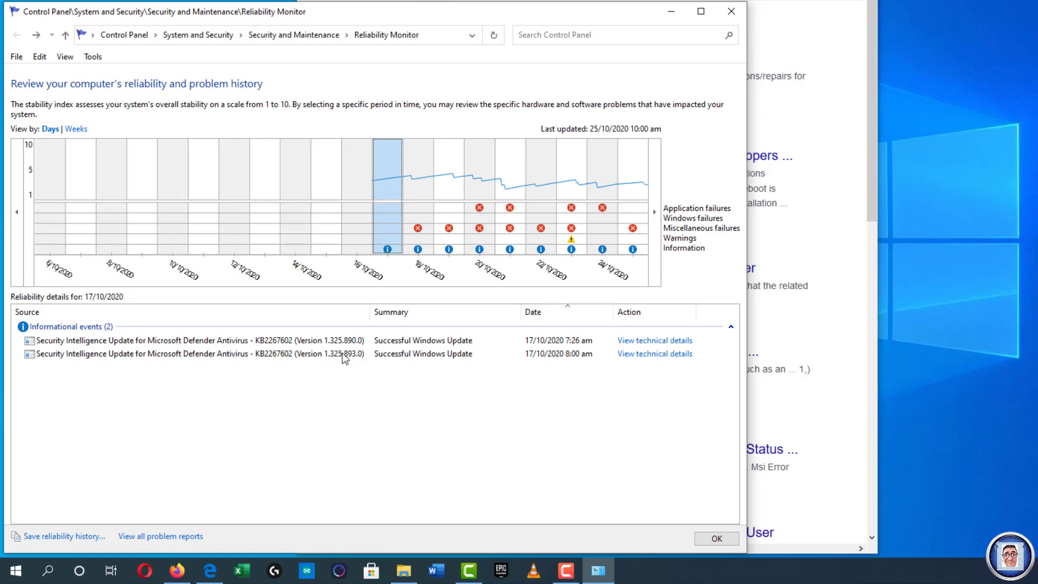
{"action": "left_click", "coordinate": [571, 244]}
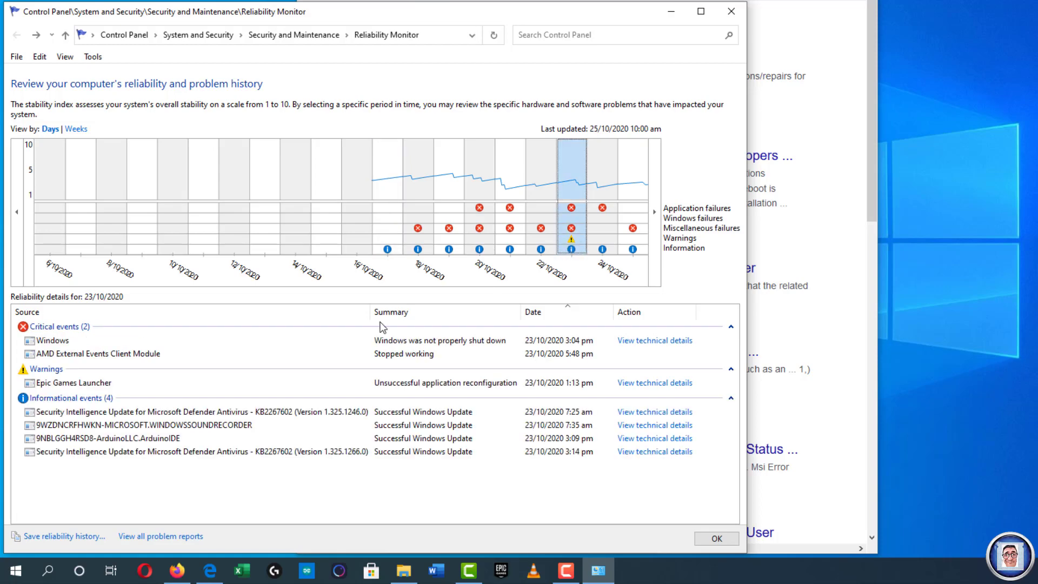
{"action": "left_click", "coordinate": [336, 475]}
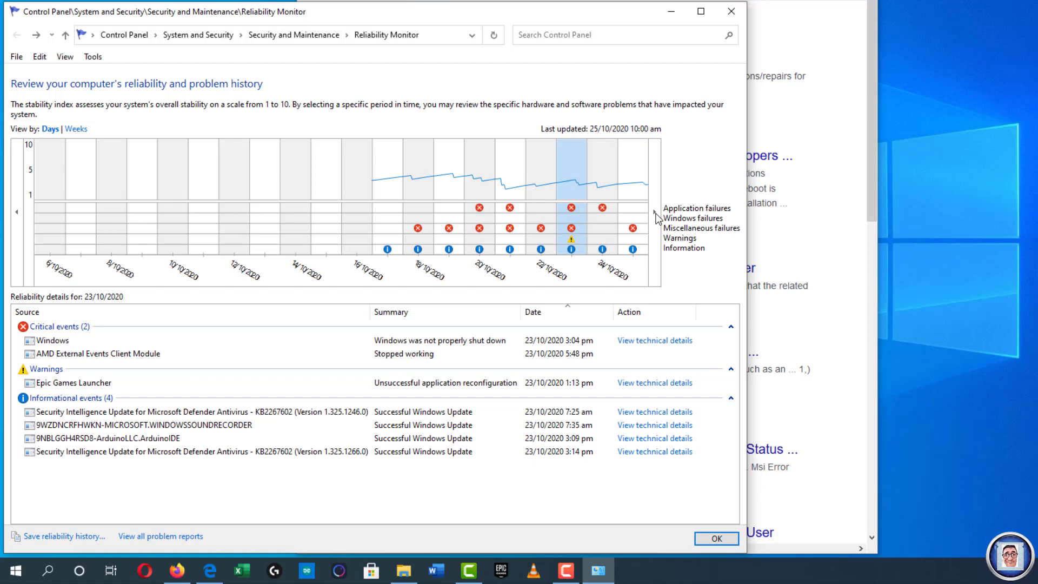